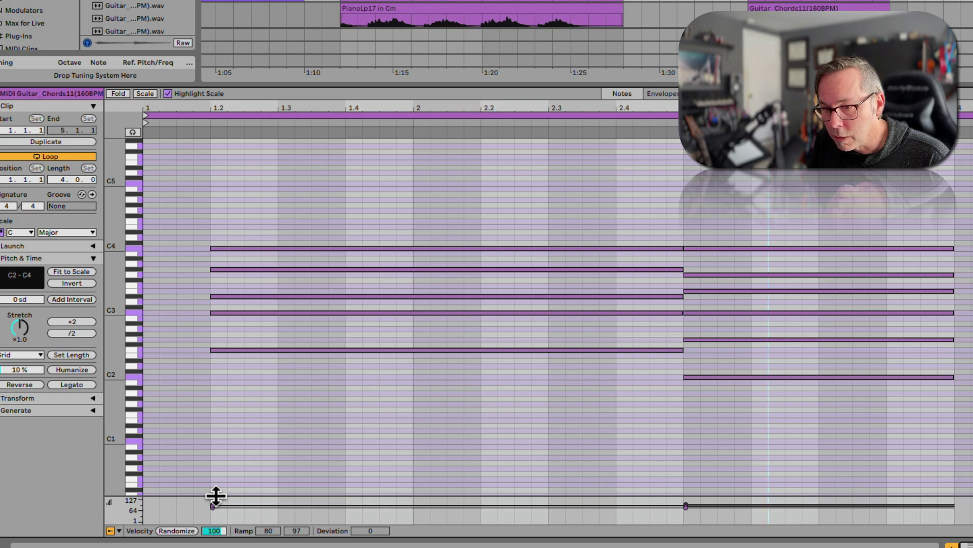
Enlarge the velocity lane and lower the first chord's F2 note to velocity 78
{"action": "left_click_drag", "start_coordinate": [215, 495], "coordinate": [218, 376]}
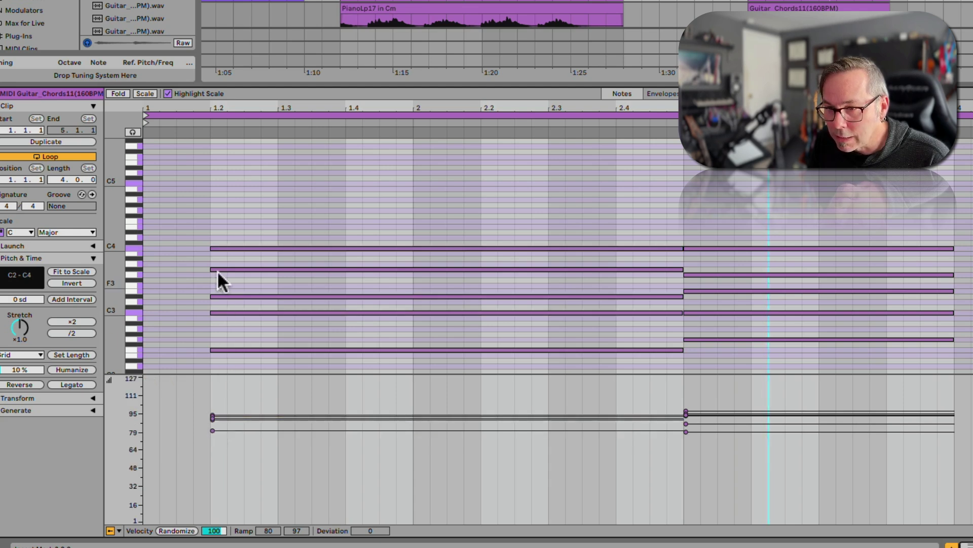
{"action": "left_click", "coordinate": [218, 247]}
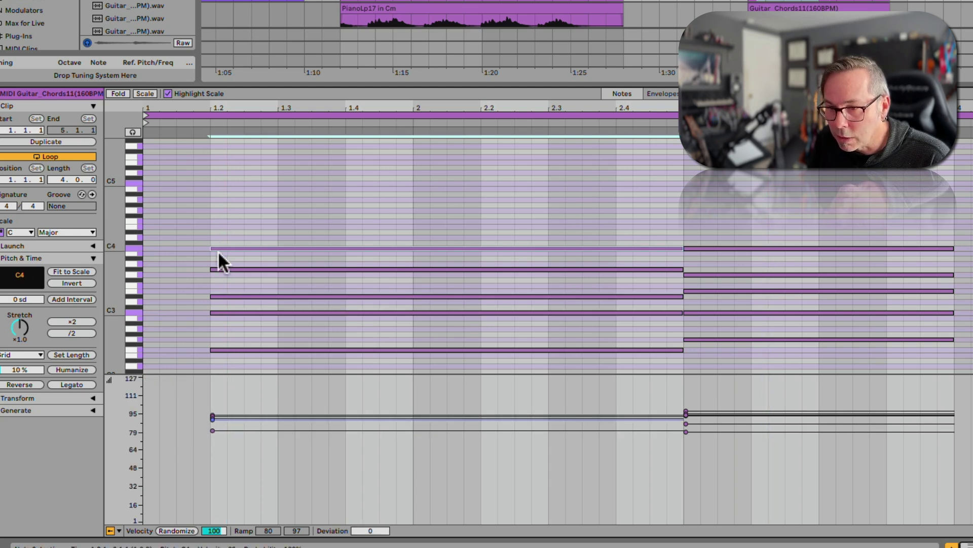
{"action": "mouse_move", "coordinate": [211, 416]}
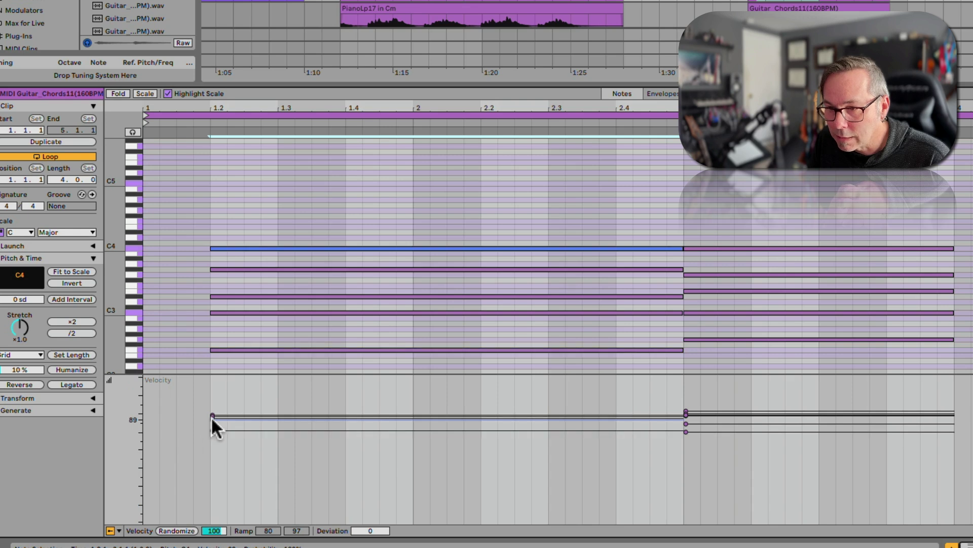
{"action": "left_click", "coordinate": [221, 349]}
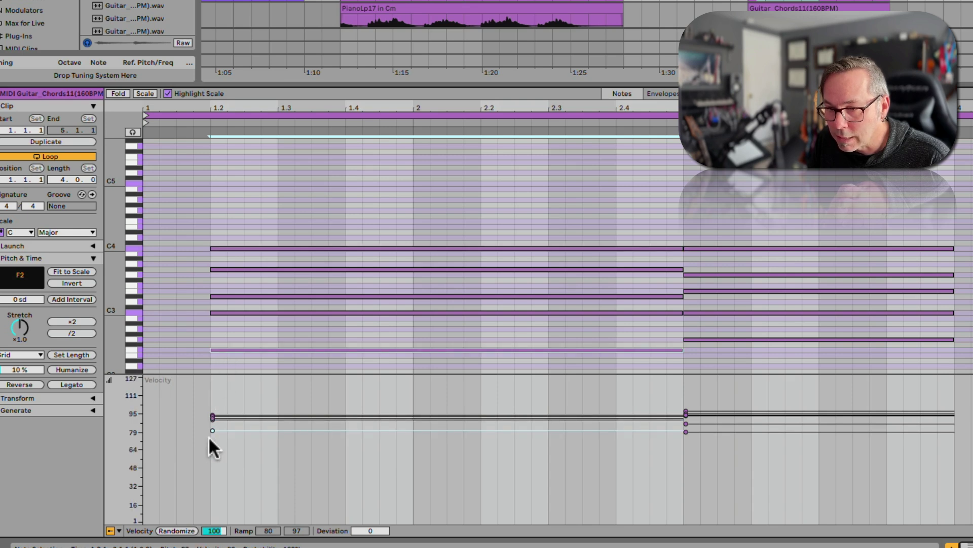
{"action": "mouse_move", "coordinate": [213, 431]}
{"action": "left_mouse_down"}
{"action": "mouse_move", "coordinate": [212, 467]}
{"action": "mouse_move", "coordinate": [212, 432]}
{"action": "left_mouse_up"}
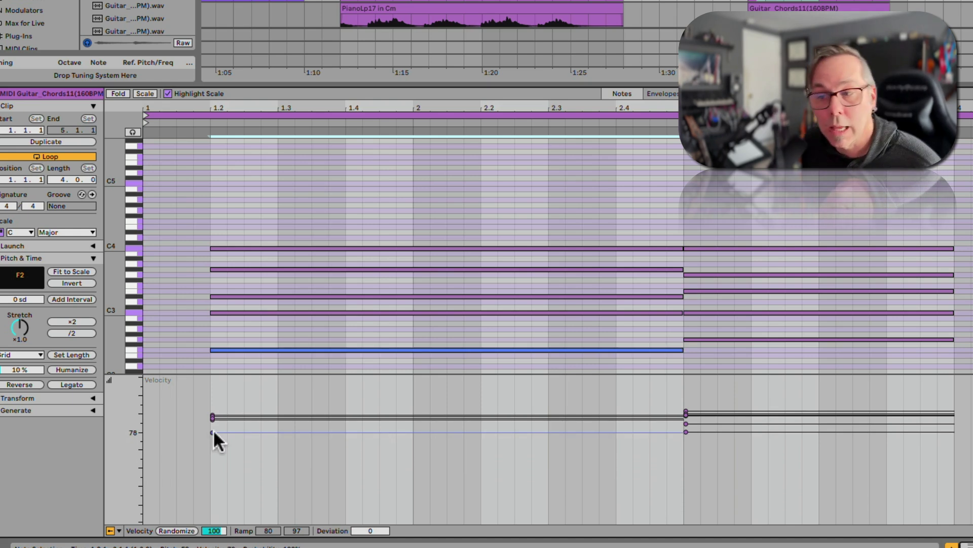
Lower the velocities of all five notes in the first chord together to roughly 21–25
{"action": "left_click", "coordinate": [209, 413]}
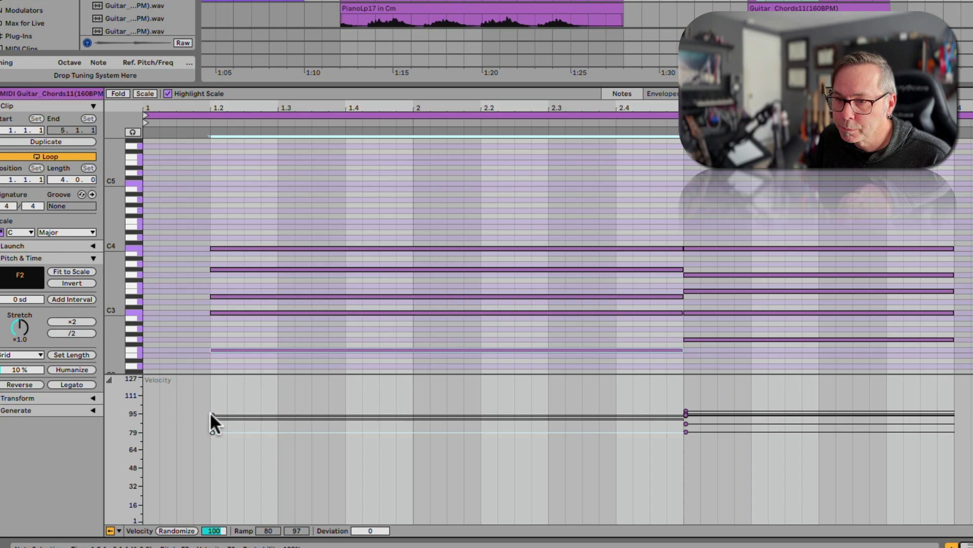
{"action": "left_click_drag", "start_coordinate": [191, 406], "coordinate": [241, 474]}
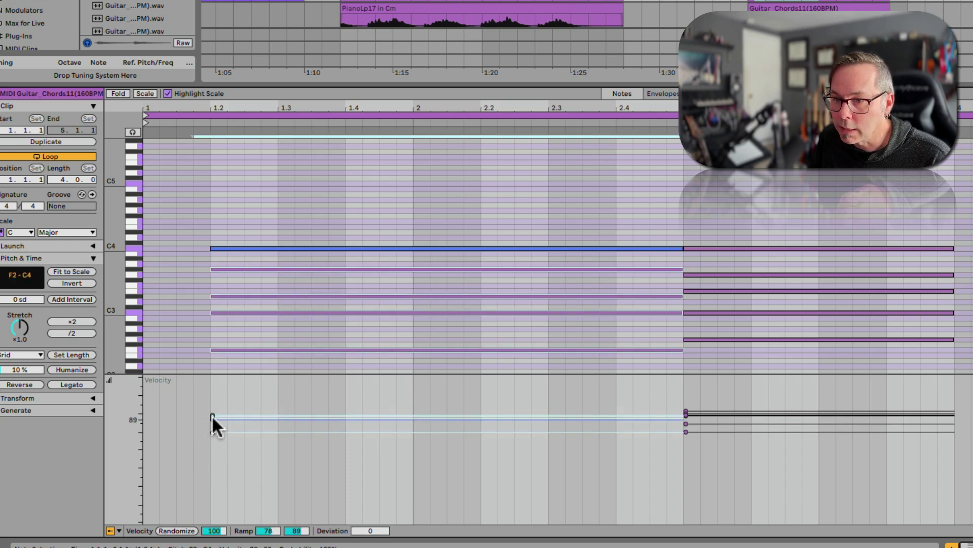
{"action": "left_click_drag", "start_coordinate": [212, 416], "coordinate": [212, 496]}
{"action": "left_click", "coordinate": [195, 284]}
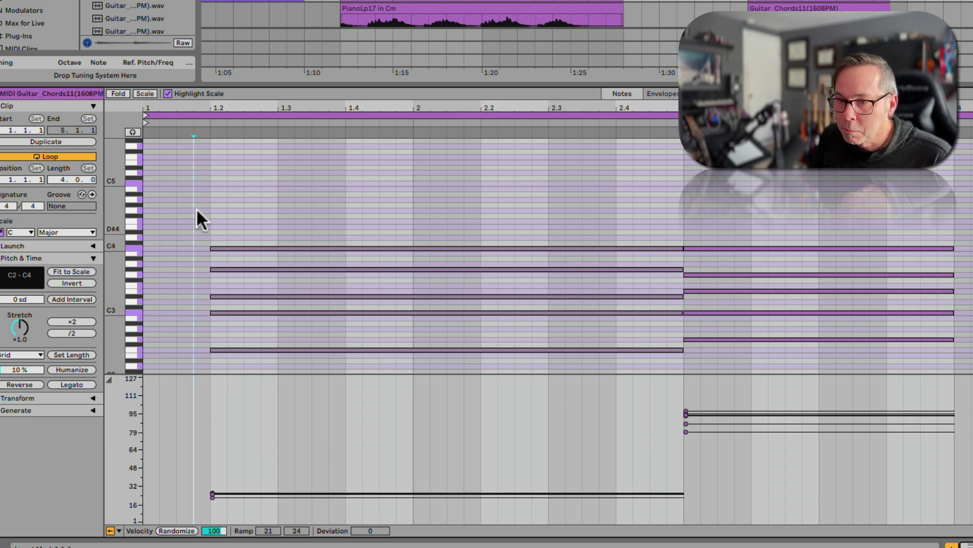
Raise all five notes of the first chord to a uniform velocity of 102
{"action": "left_click_drag", "start_coordinate": [196, 208], "coordinate": [278, 390]}
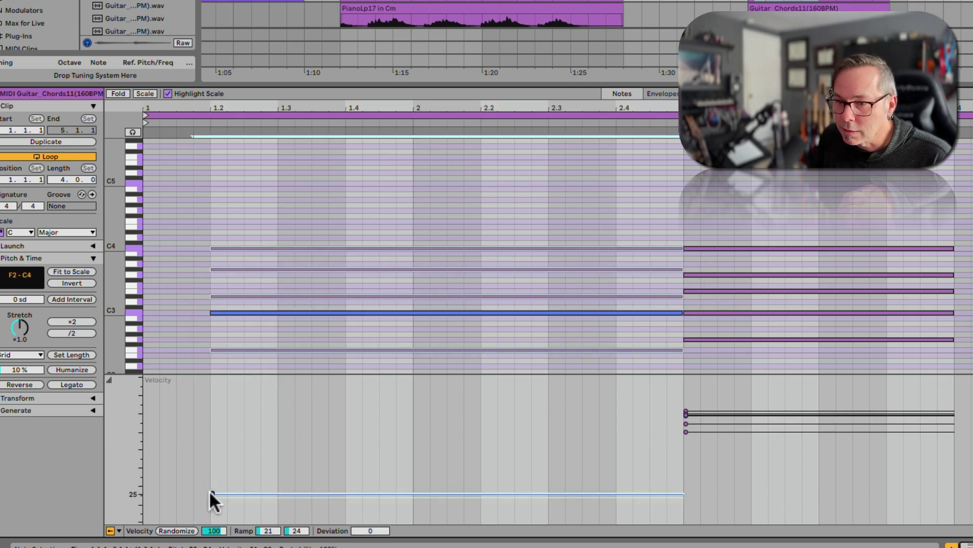
{"action": "left_click_drag", "start_coordinate": [212, 495], "coordinate": [213, 404]}
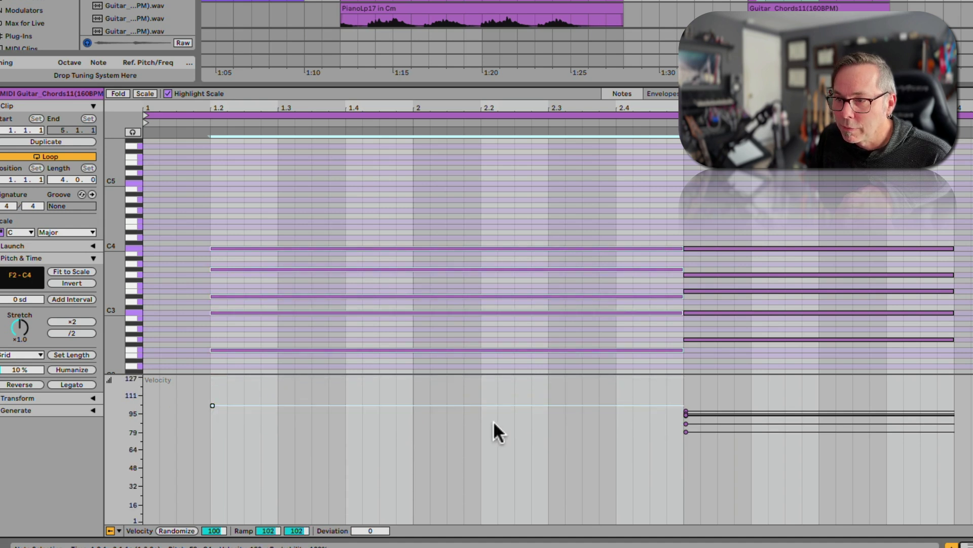
{"action": "left_click", "coordinate": [744, 472]}
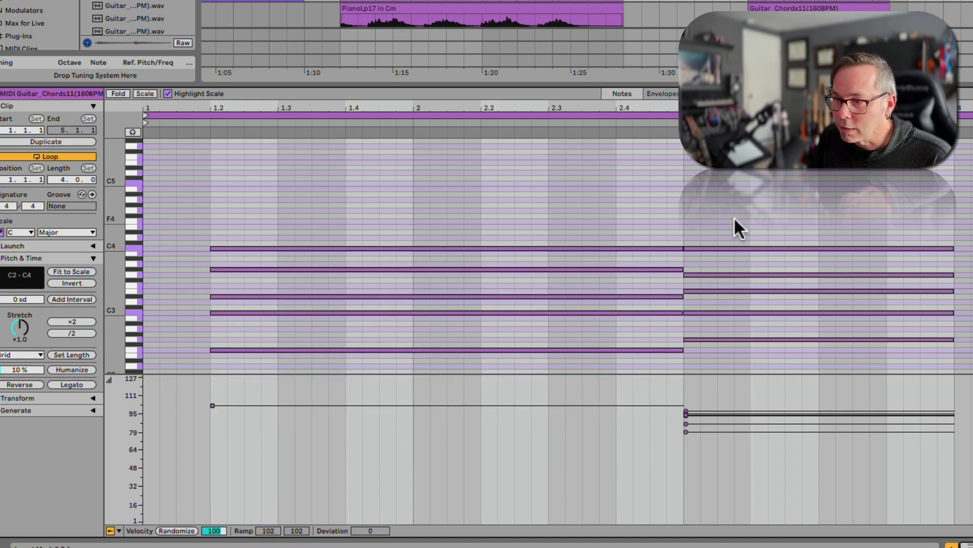
Select all six notes of the second chord, including the low C2, and even out their velocities at 87
{"action": "left_click_drag", "start_coordinate": [731, 213], "coordinate": [731, 358]}
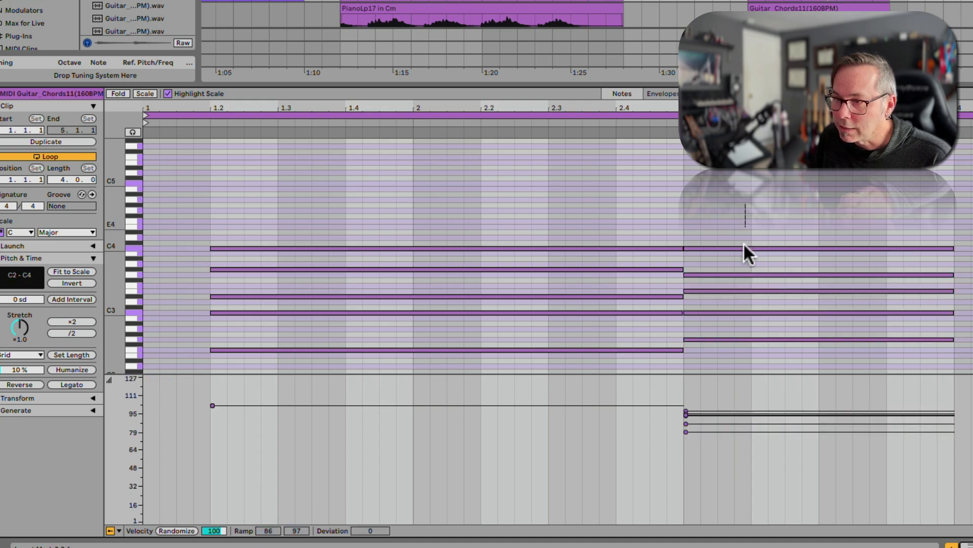
{"action": "scroll", "coordinate": [737, 345], "scroll_direction": "down", "scroll_amount": 3}
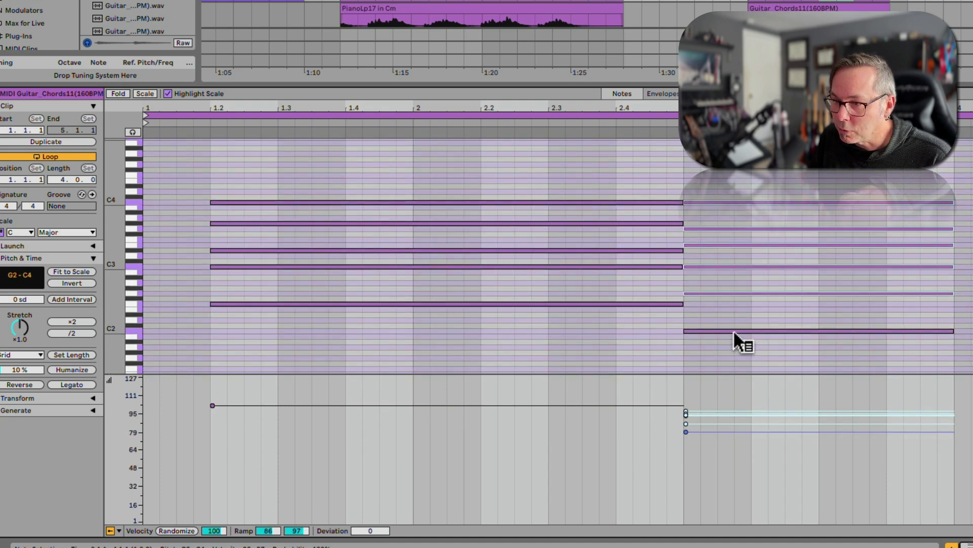
{"action": "left_click", "coordinate": [733, 329], "text": "shift"}
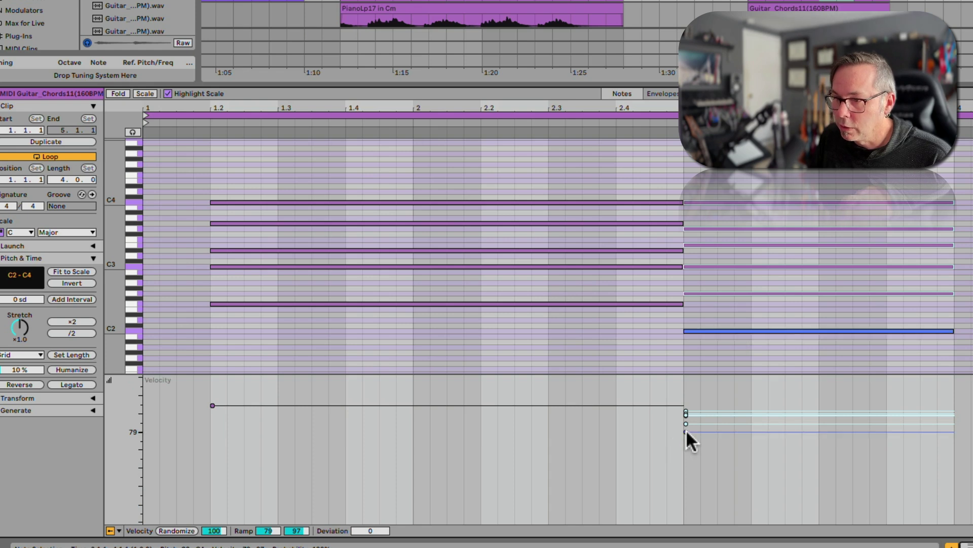
{"action": "mouse_move", "coordinate": [685, 421]}
{"action": "left_mouse_down"}
{"action": "mouse_move", "coordinate": [686, 446]}
{"action": "mouse_move", "coordinate": [686, 376]}
{"action": "mouse_move", "coordinate": [686, 443]}
{"action": "mouse_move", "coordinate": [686, 422]}
{"action": "left_mouse_up"}
{"action": "left_click", "coordinate": [719, 476]}
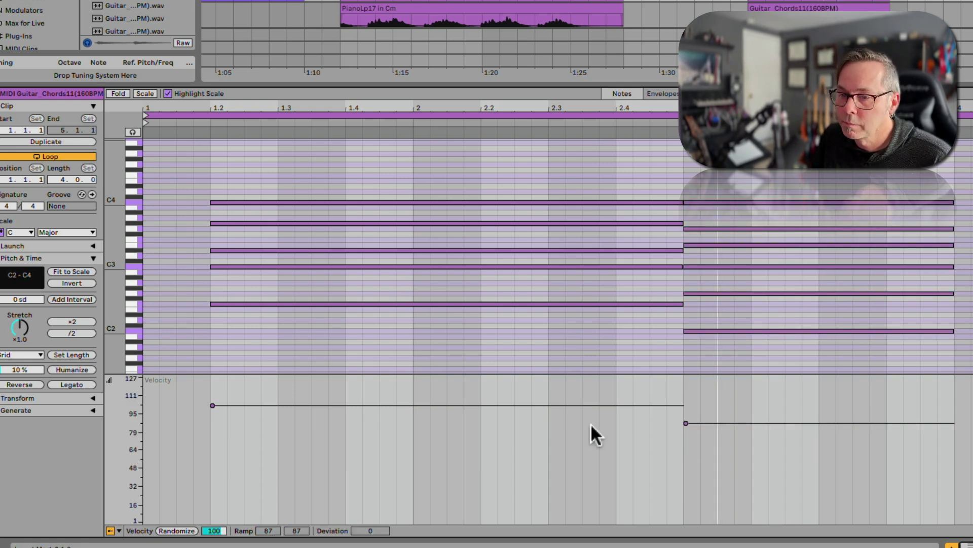
Randomize the velocities of all notes in the clip with the randomize amount at 100
{"action": "left_click", "coordinate": [237, 434]}
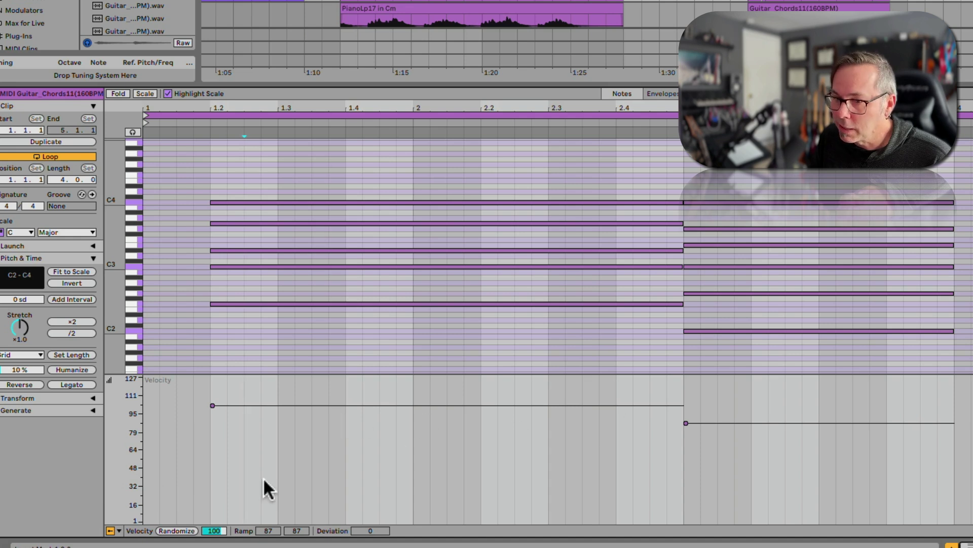
{"action": "left_click", "coordinate": [175, 530]}
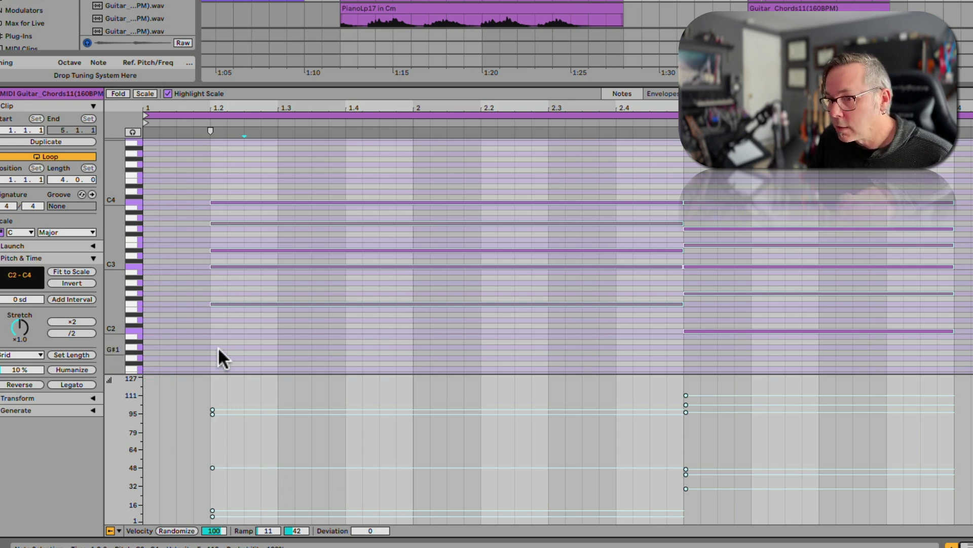
{"action": "left_click", "coordinate": [221, 321]}
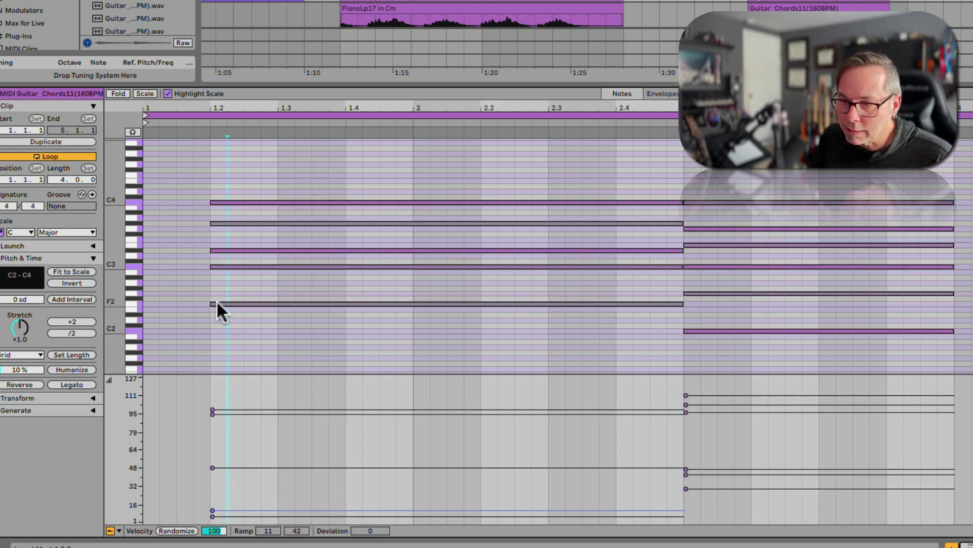
Check the randomized velocity of the first chord's F2 note and play the clip from just before the chord
{"action": "left_click", "coordinate": [217, 302]}
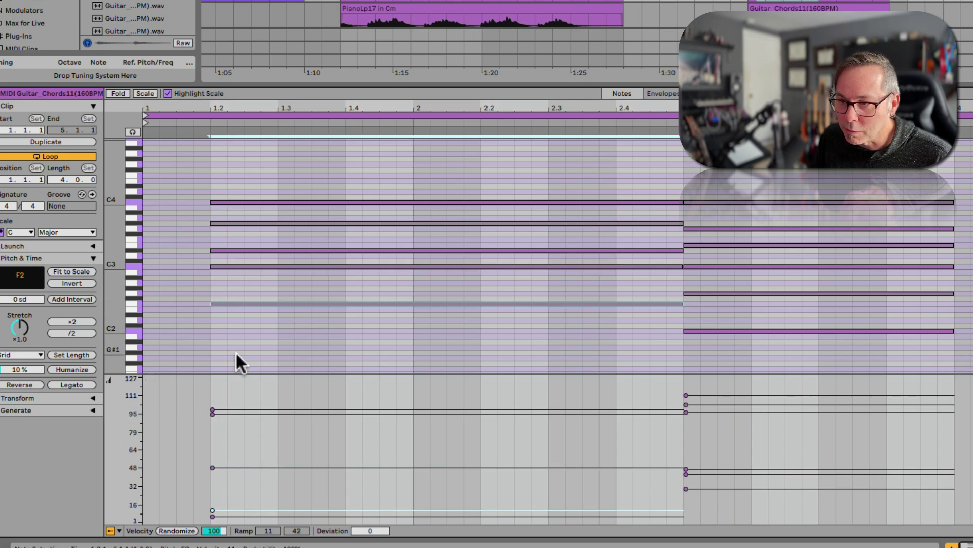
{"action": "left_click", "coordinate": [695, 395]}
{"action": "left_click", "coordinate": [188, 290]}
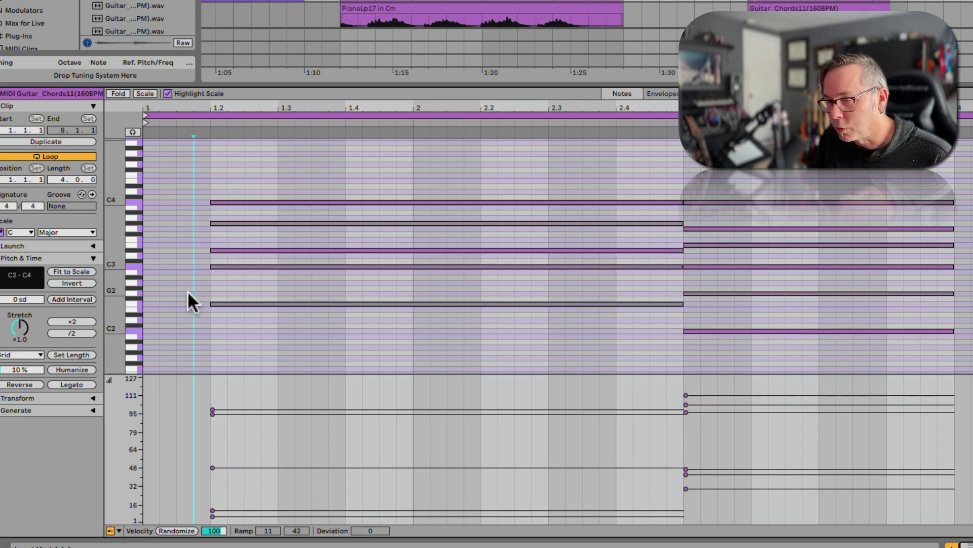
{"action": "key", "text": "space"}
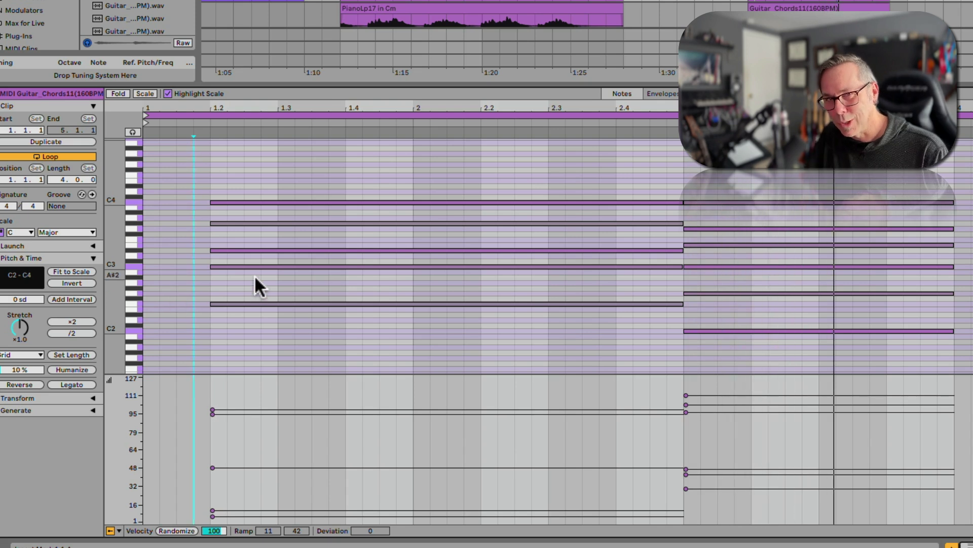
Select all notes of both chords and level their velocities to a uniform 90
{"action": "left_click", "coordinate": [223, 281]}
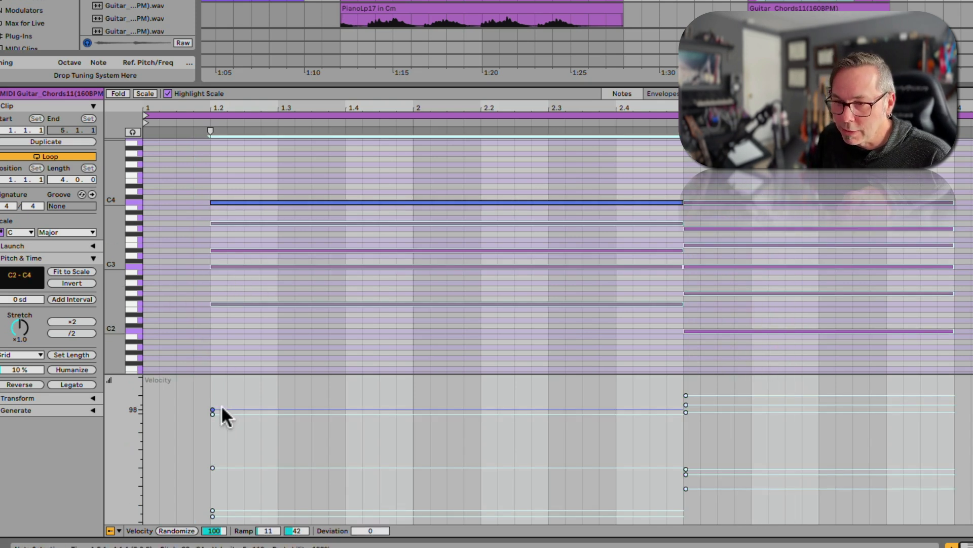
{"action": "mouse_move", "coordinate": [211, 467]}
{"action": "left_mouse_down"}
{"action": "mouse_move", "coordinate": [211, 381]}
{"action": "mouse_move", "coordinate": [211, 437]}
{"action": "mouse_move", "coordinate": [211, 416]}
{"action": "left_mouse_up"}
{"action": "left_click", "coordinate": [217, 463]}
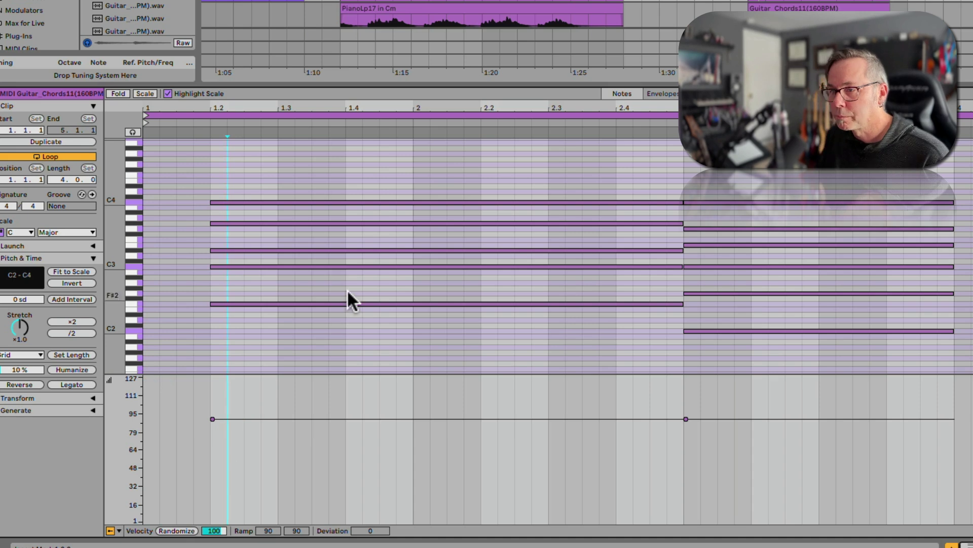
Turn on note preview and transpose the first chord's C4 note up five semitones to F4
{"action": "scroll", "coordinate": [253, 178], "scroll_direction": "up", "scroll_amount": 1}
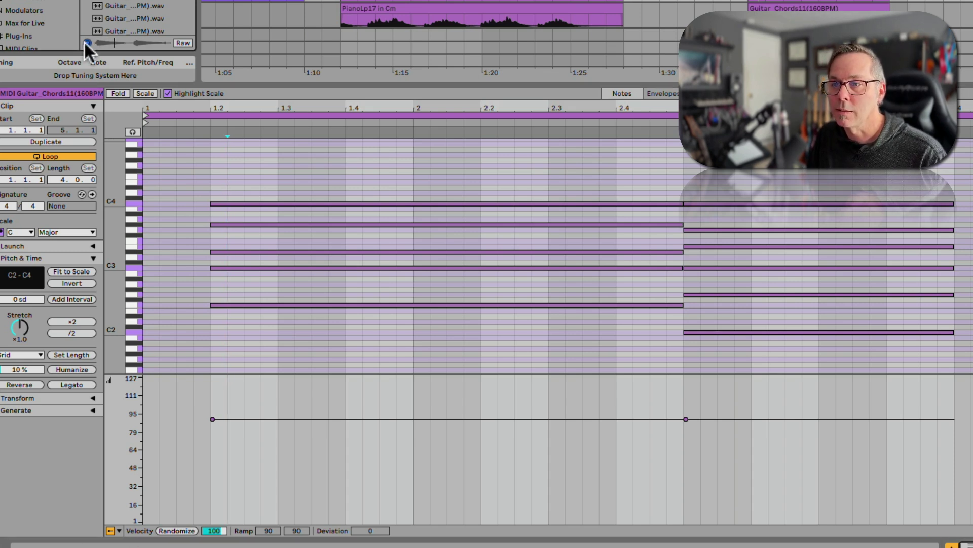
{"action": "left_click", "coordinate": [132, 132]}
{"action": "left_click", "coordinate": [265, 204]}
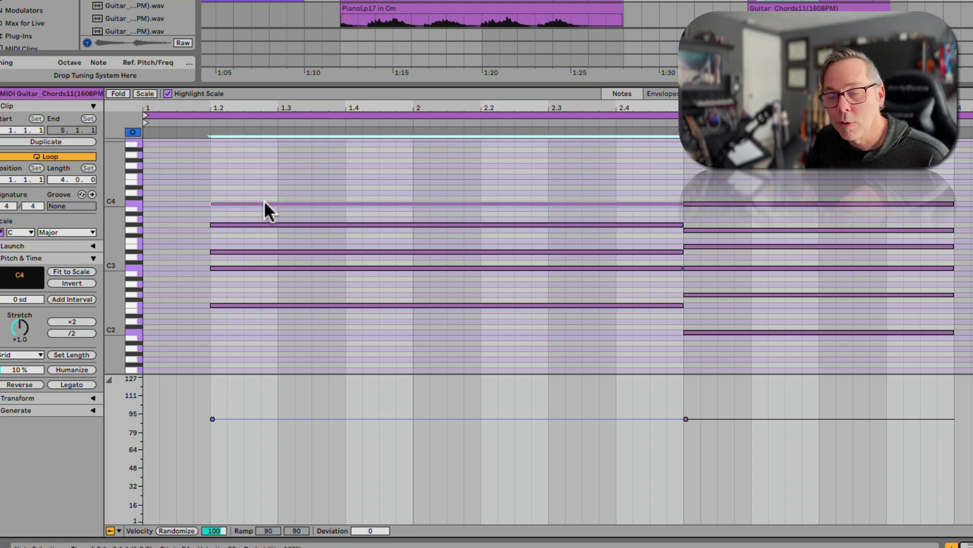
{"action": "key", "text": "Up"}
{"action": "key", "text": "Up"}
{"action": "key", "text": "Up"}
{"action": "key", "text": "Up"}
{"action": "key", "text": "Up"}
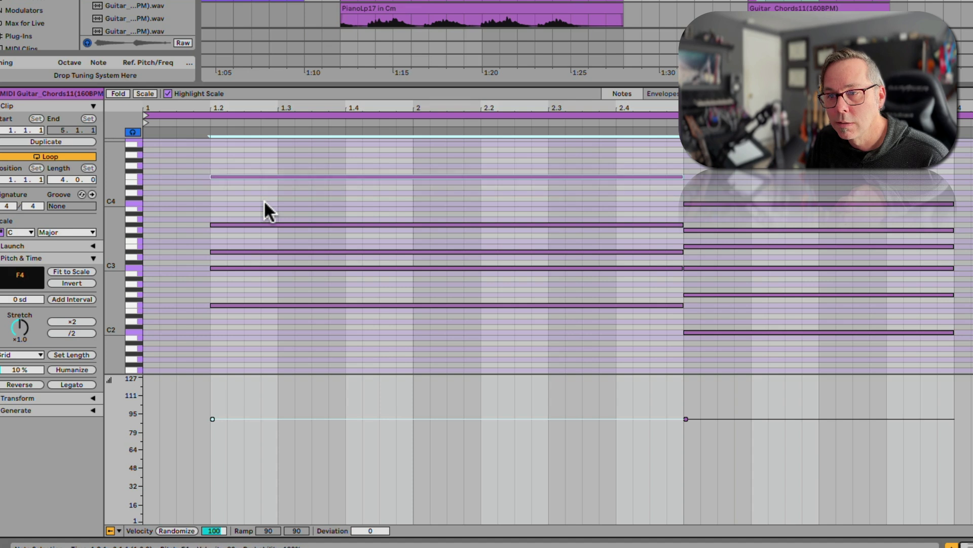
Move the raised top note of the first chord back down five semitones to C4
{"action": "key", "text": "Down"}
{"action": "key", "text": "Down"}
{"action": "key", "text": "Down"}
{"action": "key", "text": "Down"}
{"action": "key", "text": "Down"}
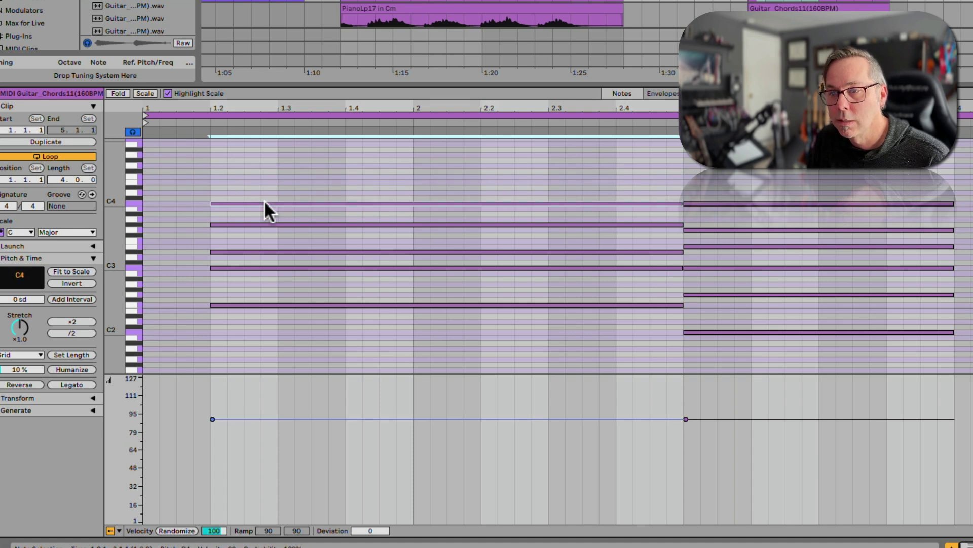
Add five short ascending notes, E4, F#4, G#4, A#4 and B4, above the first chord between beats 1.3 and 2.2
{"action": "double_click", "coordinate": [319, 181]}
{"action": "double_click", "coordinate": [351, 171]}
{"action": "double_click", "coordinate": [371, 160]}
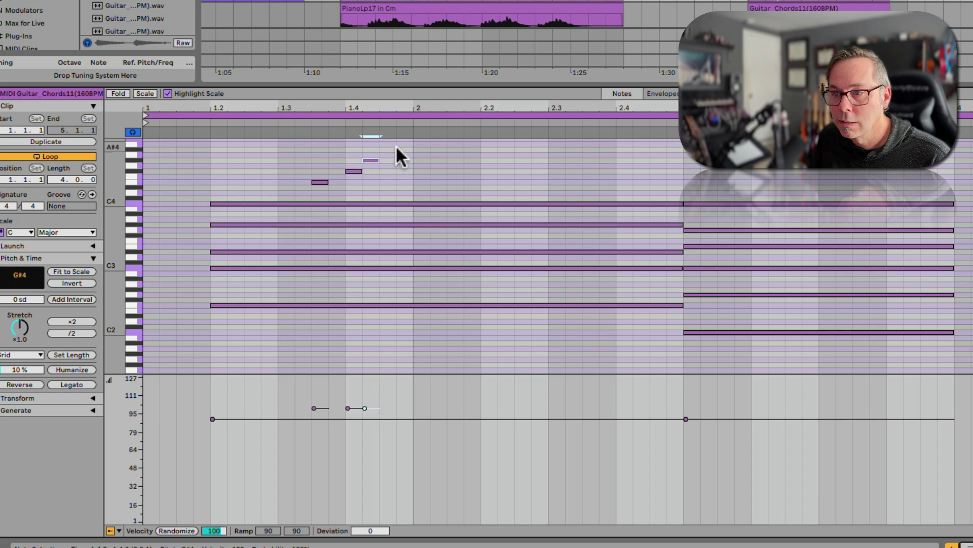
{"action": "double_click", "coordinate": [402, 149]}
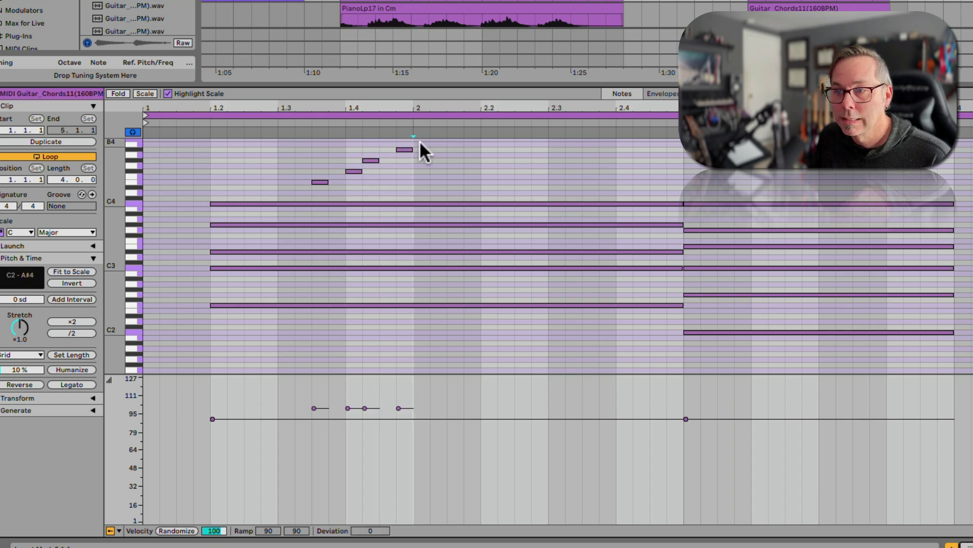
{"action": "double_click", "coordinate": [418, 143]}
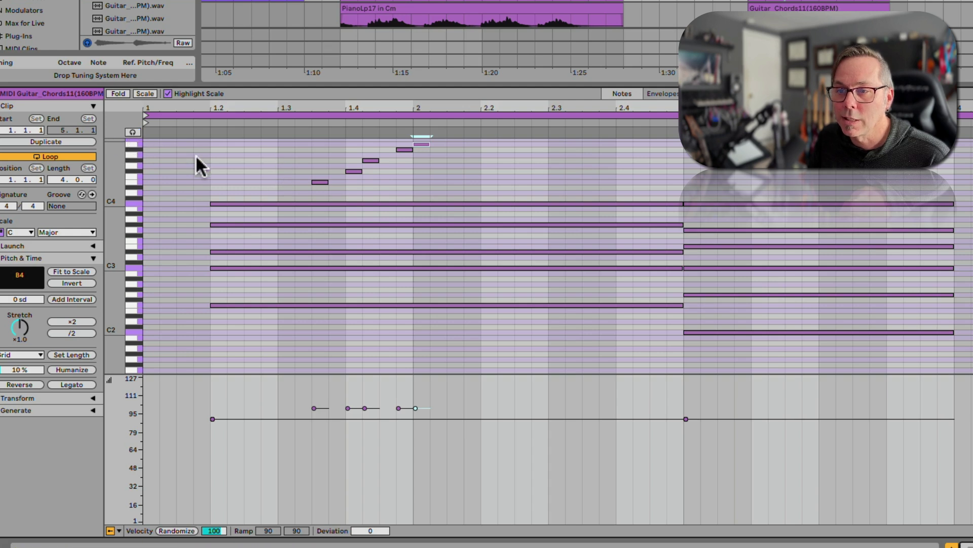
With note preview off, add short F#4 and G4 notes between beats 1.2 and 1.3, and delete both
{"action": "double_click", "coordinate": [246, 170]}
{"action": "double_click", "coordinate": [270, 165]}
{"action": "left_click_drag", "start_coordinate": [217, 159], "coordinate": [283, 177]}
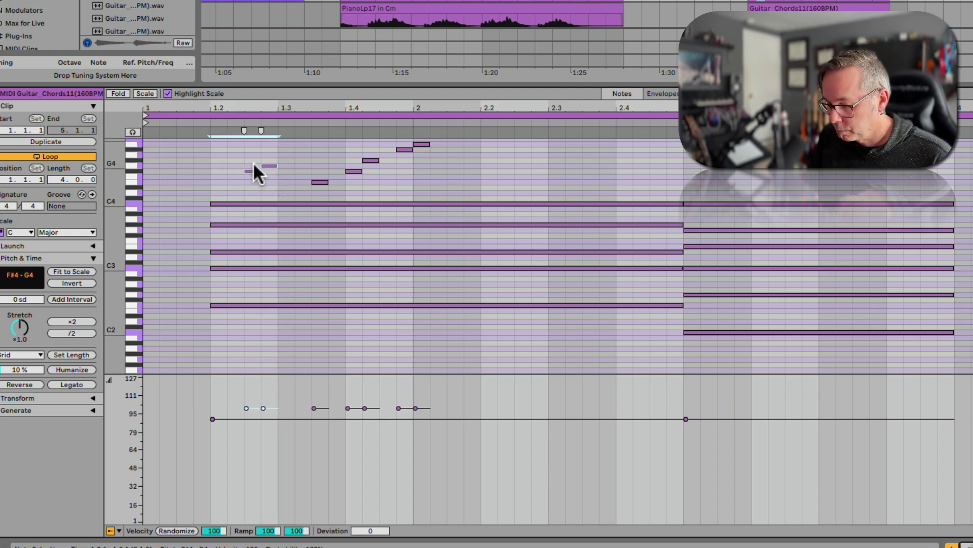
{"action": "key", "text": "Delete"}
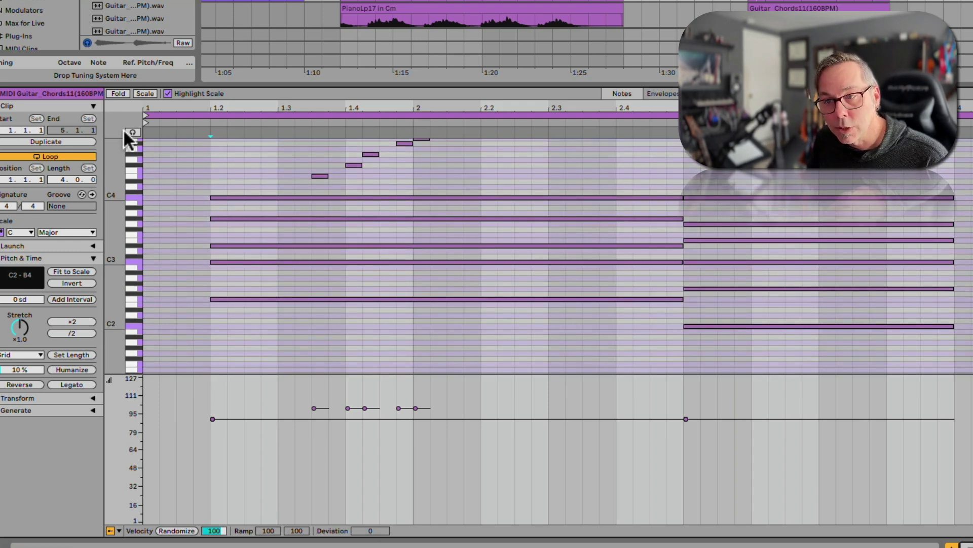
Turn note preview back on and shrink the velocity lane to give the note editor more height
{"action": "left_click", "coordinate": [132, 132]}
{"action": "scroll", "coordinate": [280, 262], "scroll_direction": "up", "scroll_amount": 3}
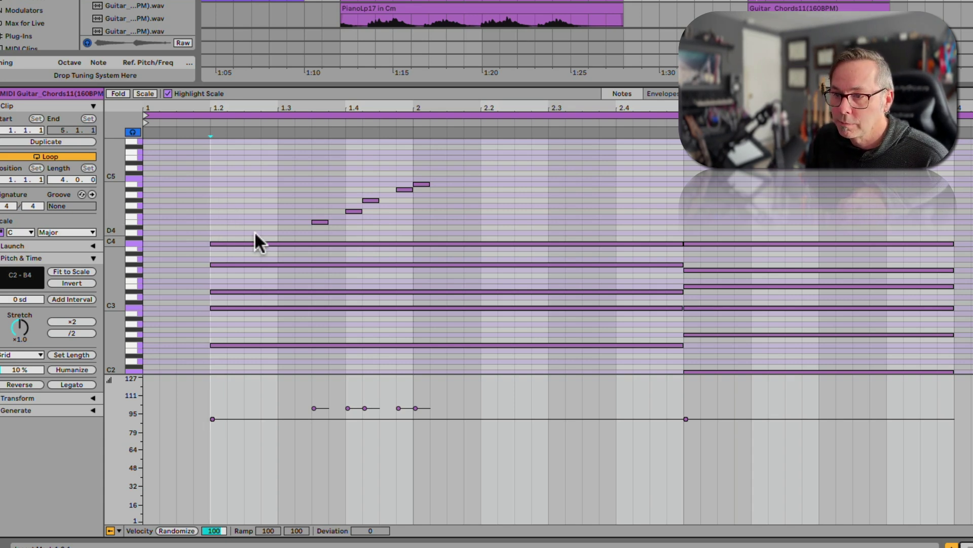
{"action": "scroll", "coordinate": [287, 301], "scroll_direction": "down", "scroll_amount": 4}
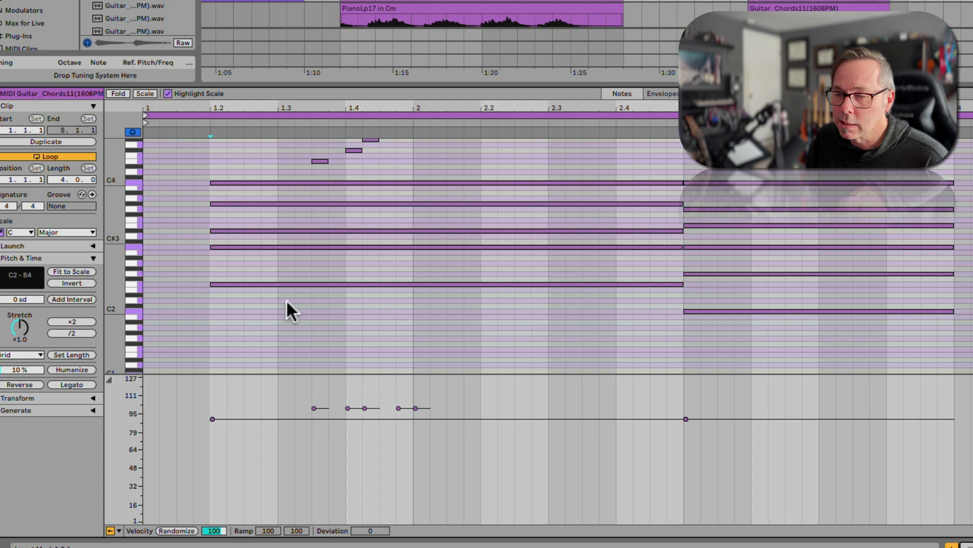
{"action": "left_click_drag", "start_coordinate": [330, 374], "coordinate": [324, 482]}
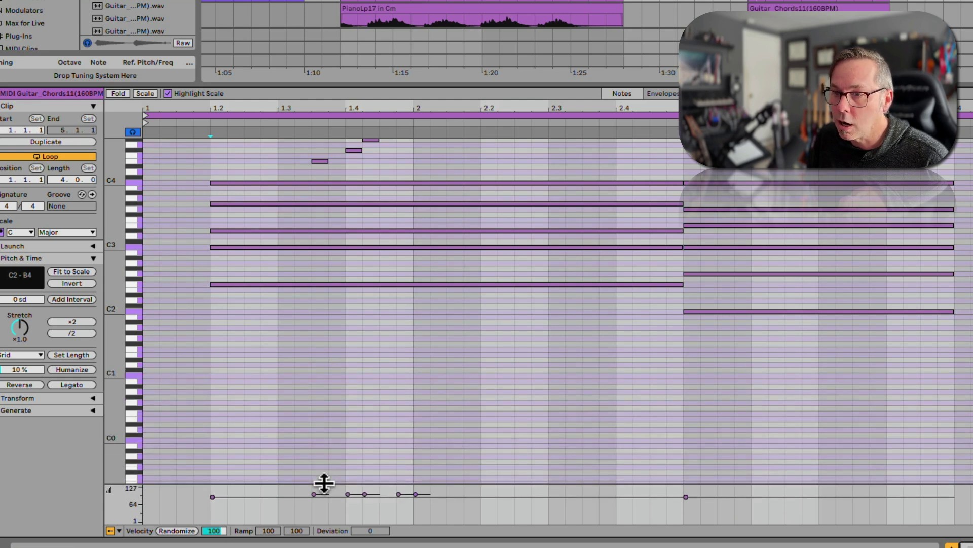
Select every note in the clip and transpose them all up one octave, to the range C3–B5
{"action": "scroll", "coordinate": [321, 403], "scroll_direction": "up", "scroll_amount": 5}
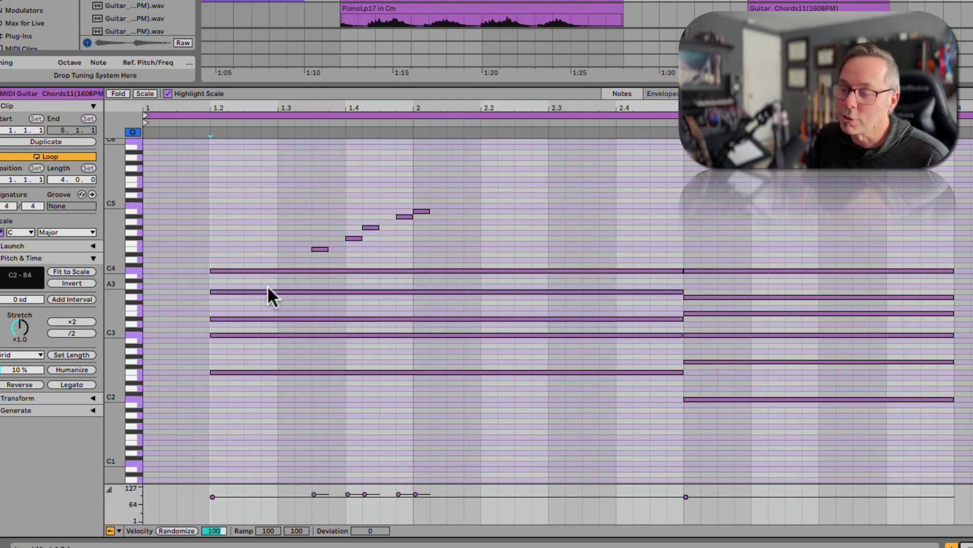
{"action": "left_click_drag", "start_coordinate": [210, 169], "coordinate": [969, 455]}
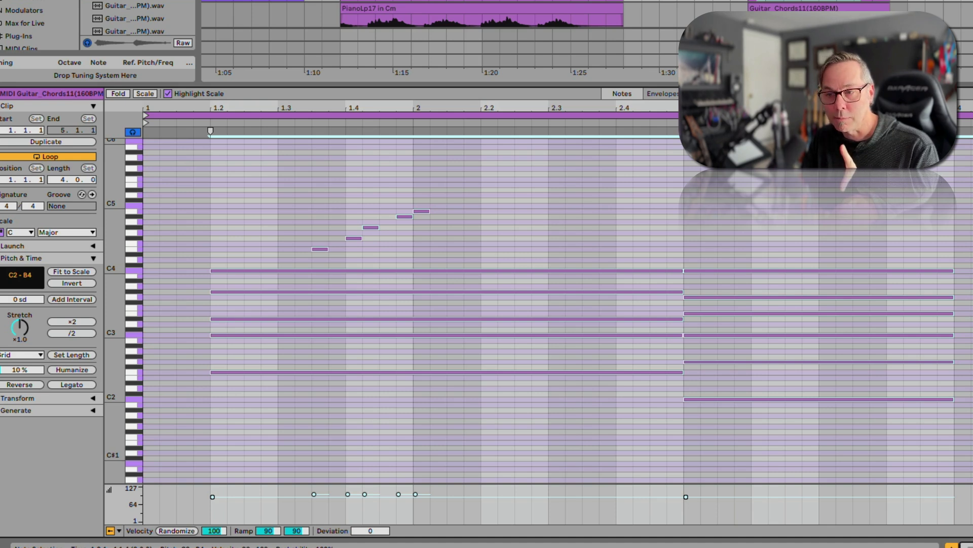
{"action": "key", "text": "Up"}
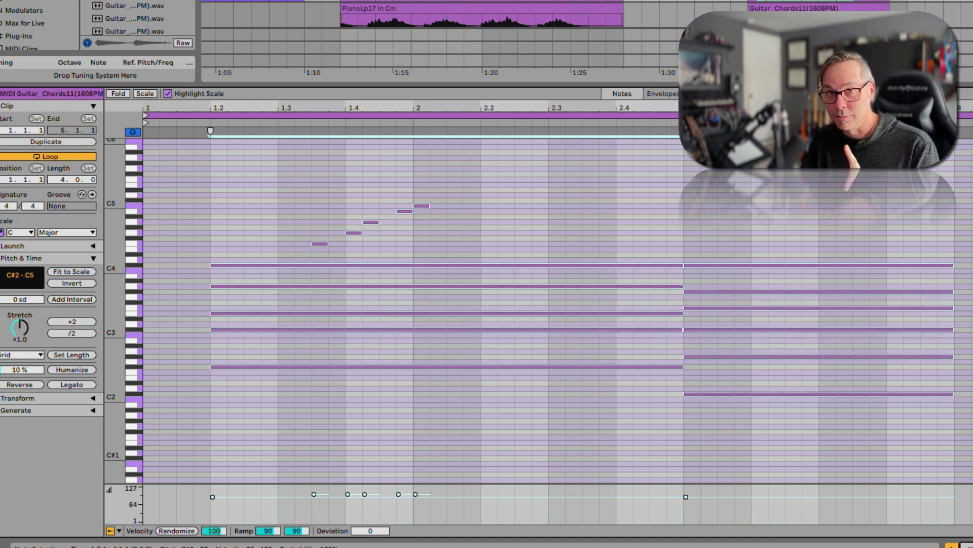
{"action": "key", "text": "Up"}
{"action": "key", "text": "Up"}
{"action": "key", "text": "Up"}
{"action": "key", "text": "Up"}
{"action": "key", "text": "Up"}
{"action": "key", "text": "Up"}
{"action": "key", "text": "Up"}
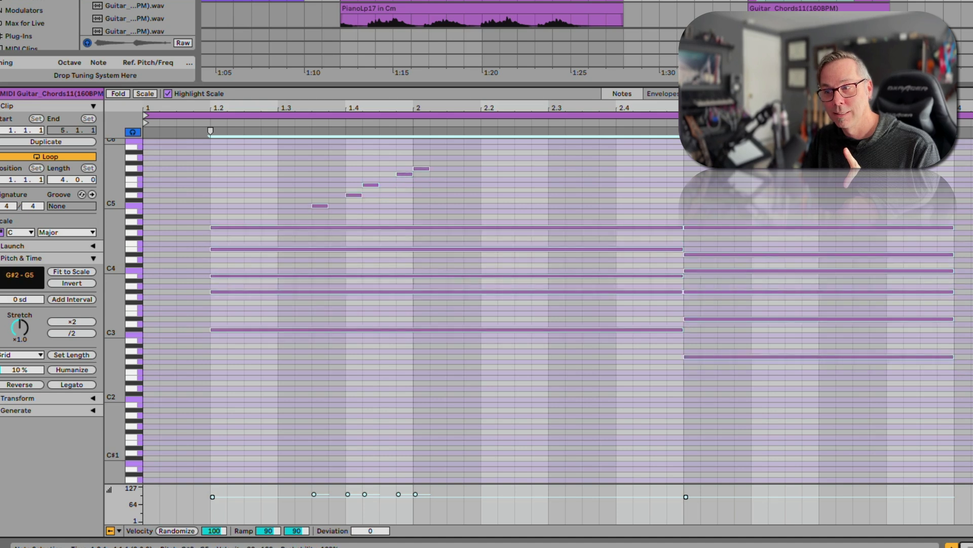
{"action": "key", "text": "Up"}
{"action": "key", "text": "Up"}
{"action": "key", "text": "Up"}
{"action": "key", "text": "Up"}
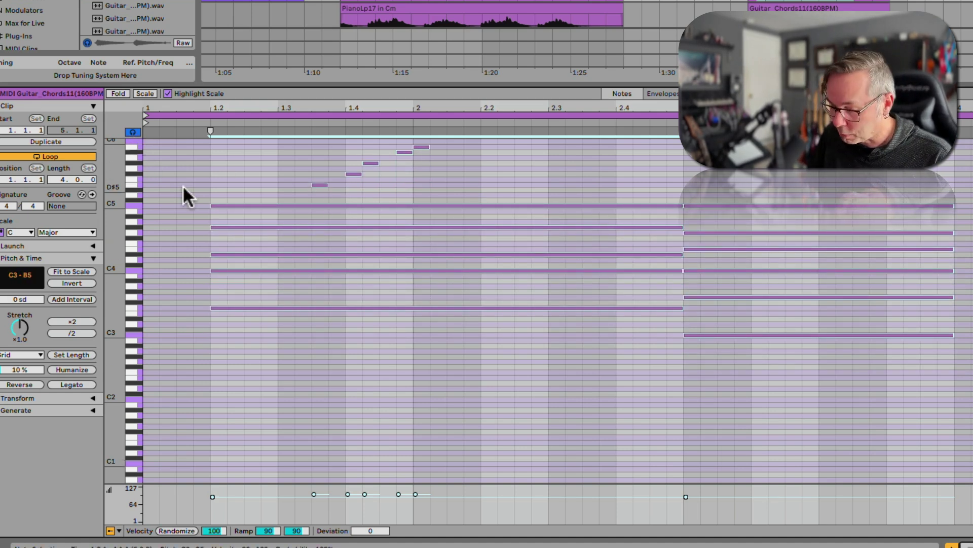
Transpose all the selected notes down ten semitones, to the range D2–C#5, and turn note preview off
{"action": "key", "text": "Down"}
{"action": "key", "text": "Down"}
{"action": "key", "text": "Down"}
{"action": "key", "text": "Down"}
{"action": "key", "text": "Down"}
{"action": "key", "text": "Down"}
{"action": "key", "text": "Down"}
{"action": "key", "text": "Down"}
{"action": "key", "text": "Down"}
{"action": "key", "text": "Down"}
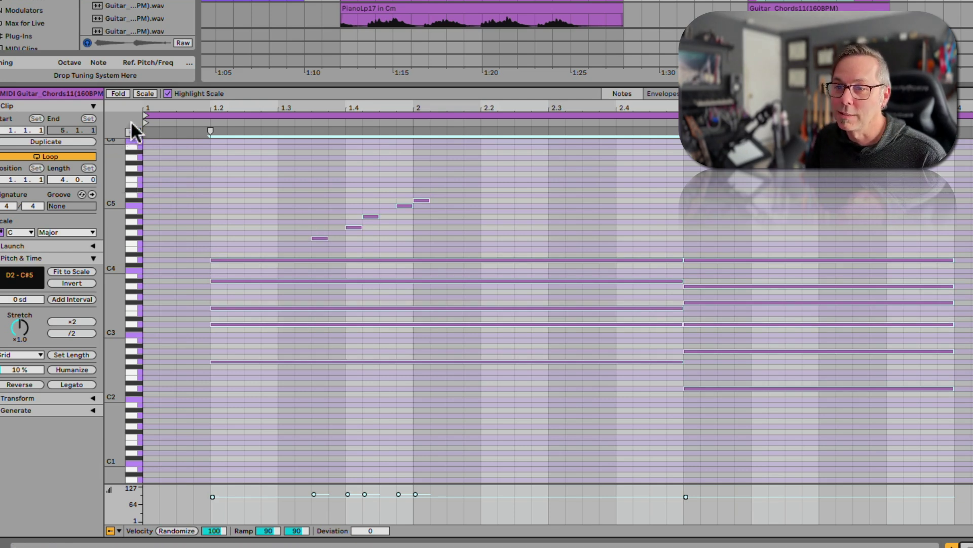
{"action": "left_click", "coordinate": [243, 176]}
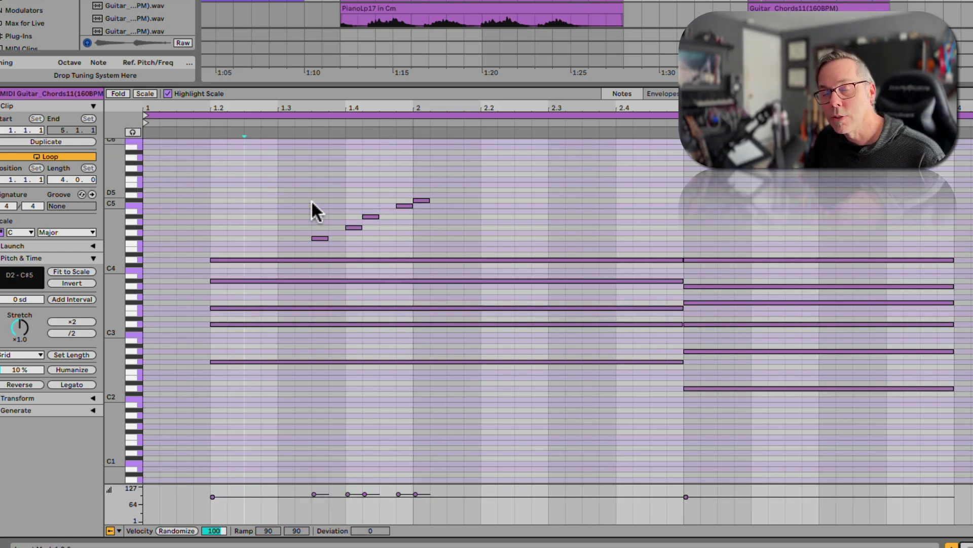